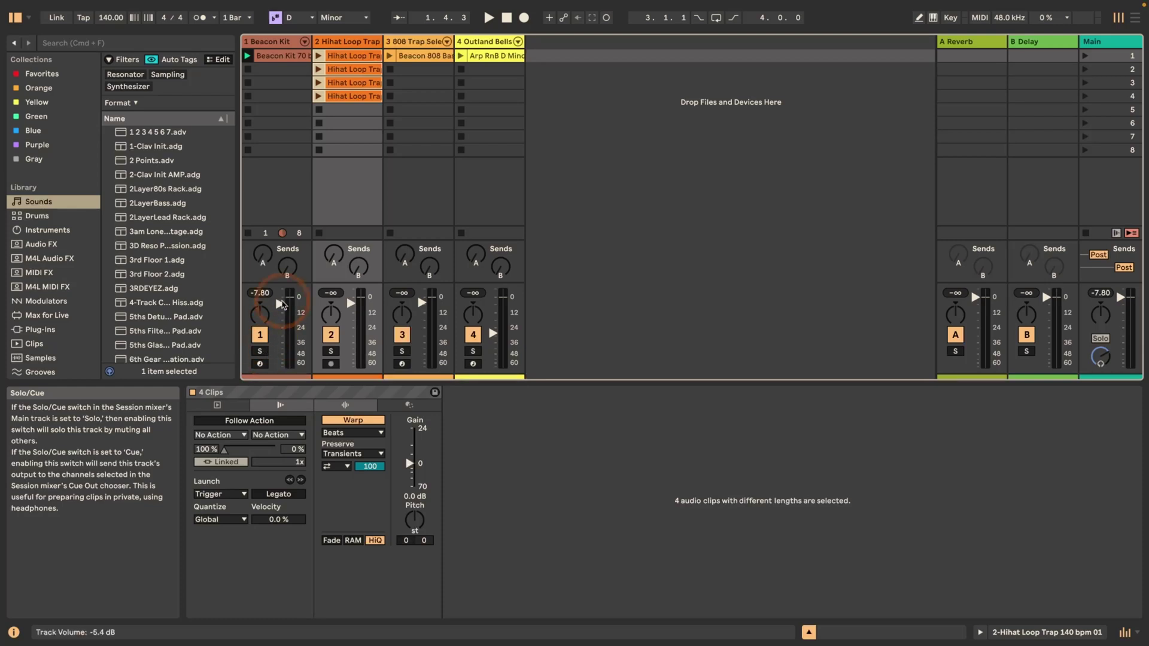
- Select all four hihat loop clips in track 2 and bring up their context menu
click(353, 56)
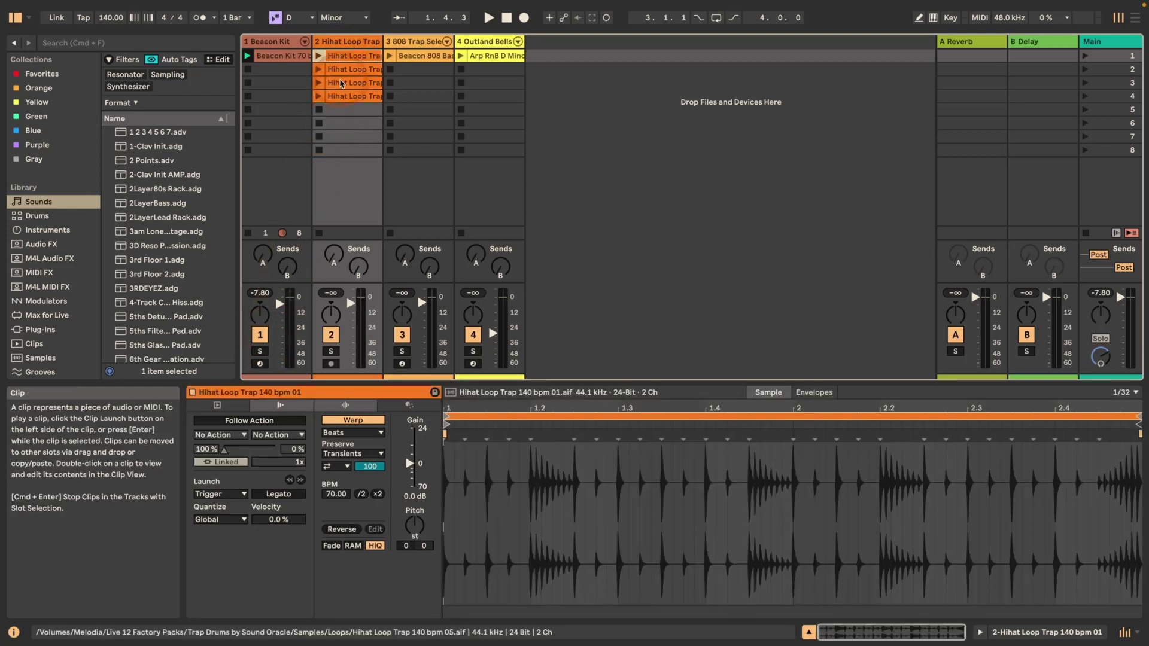
shift+click(352, 96)
right_click(338, 59)
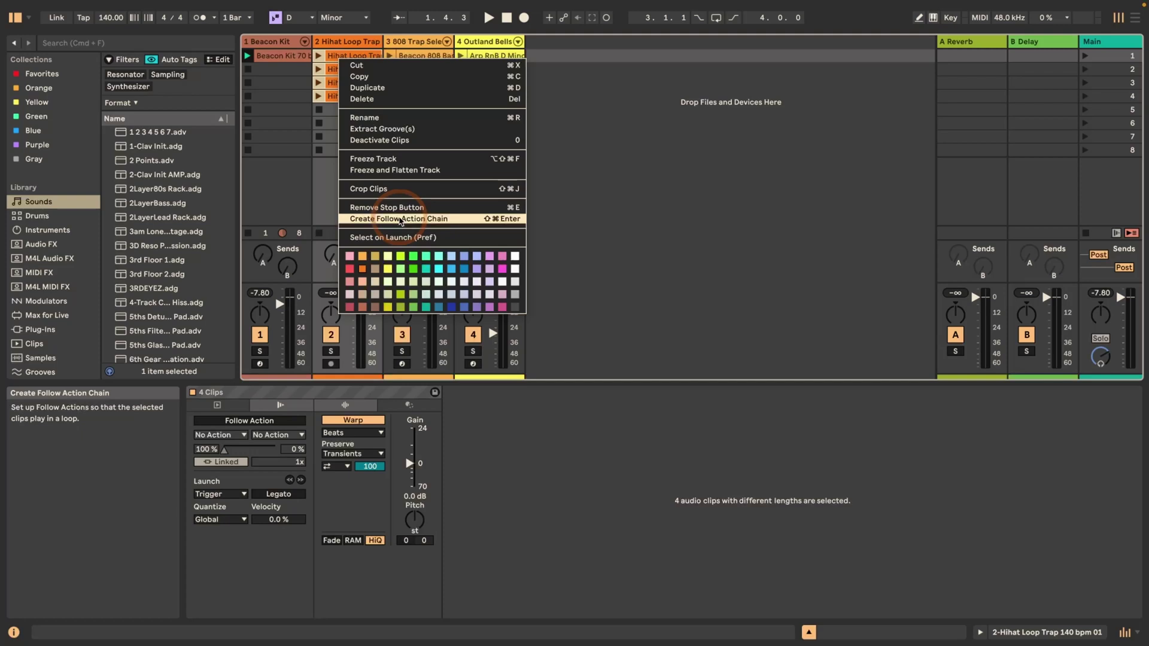
- Create the follow action chain across the four hihat clips, enabling Follow Action
click(398, 219)
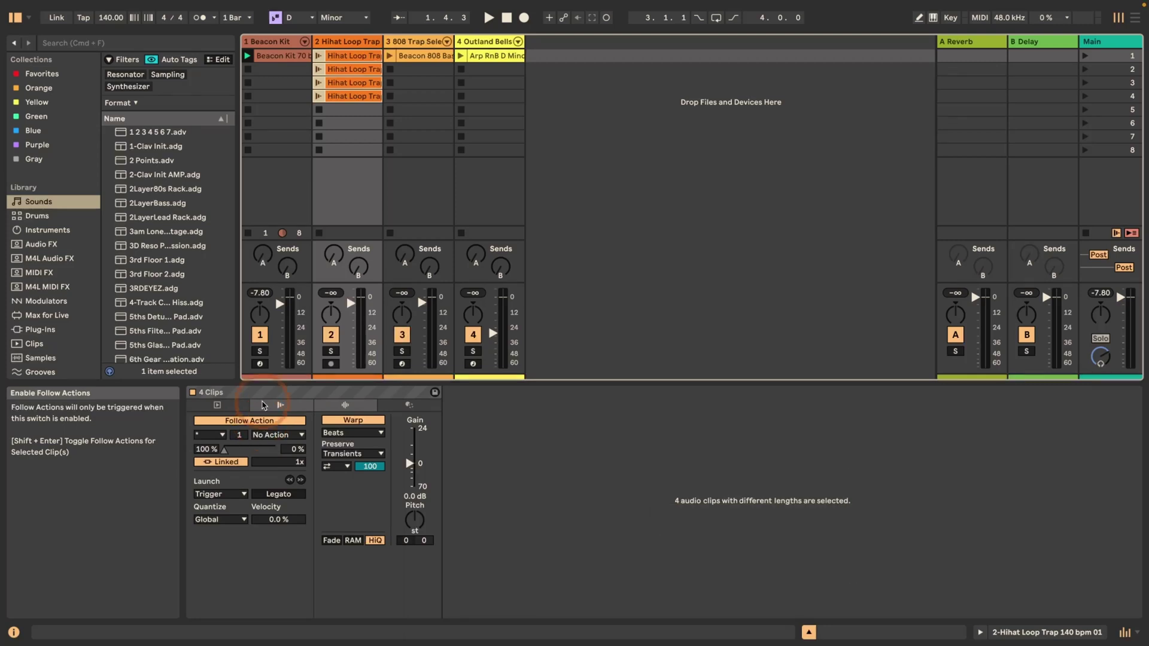
- Inspect follow actions of hihat clips 1, 3 and 4, confirming clip 4 jumps to clip 1
click(345, 56)
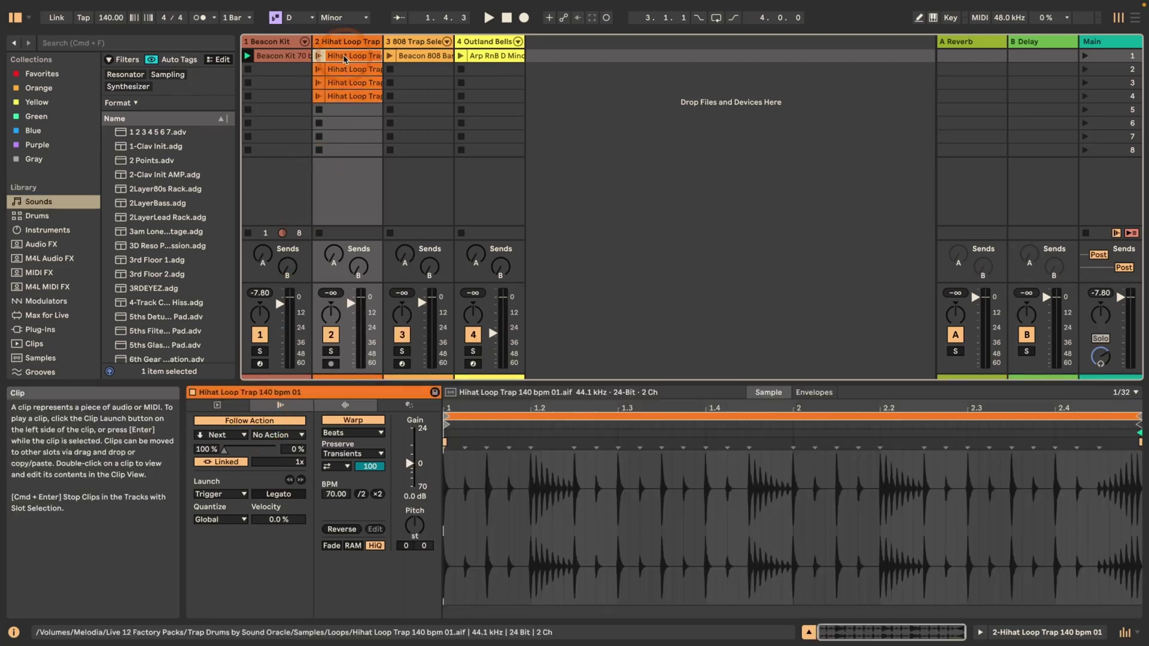
click(350, 83)
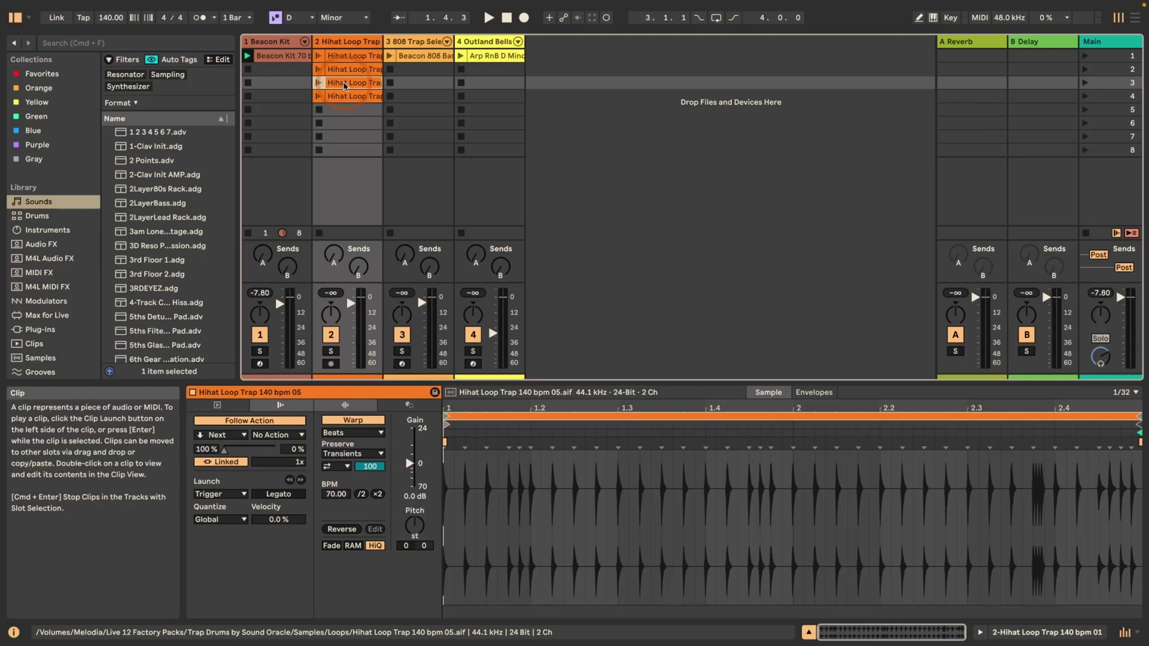
click(350, 96)
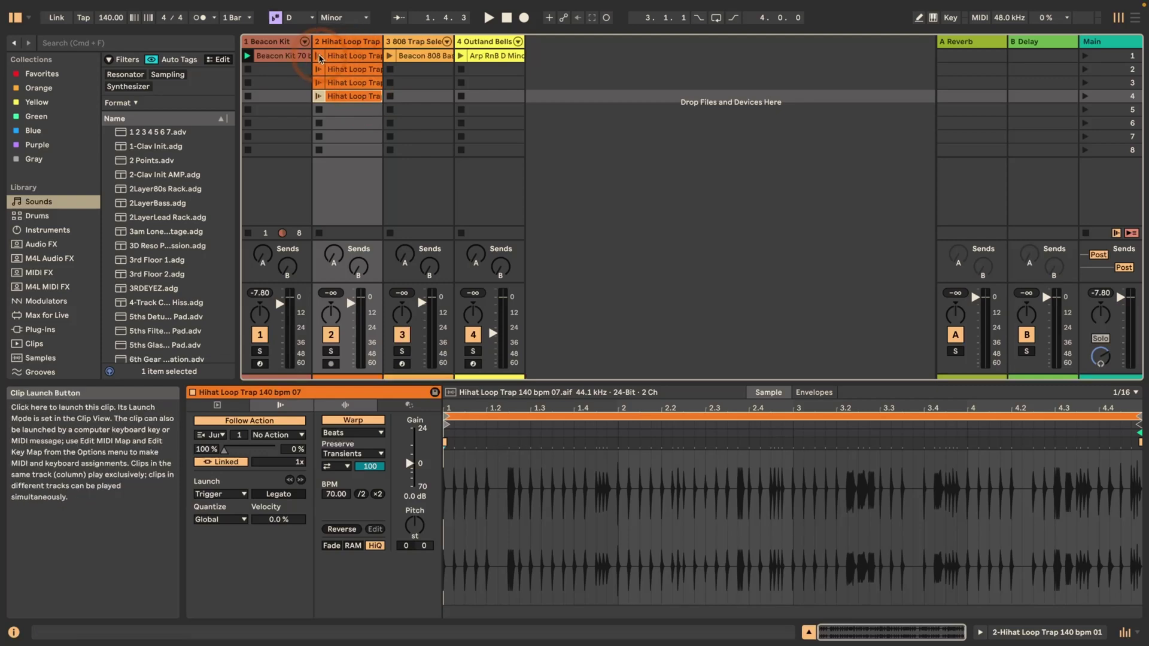
- Launch the first Hihat Loop Trap clip in track 2 to start the chain
click(319, 56)
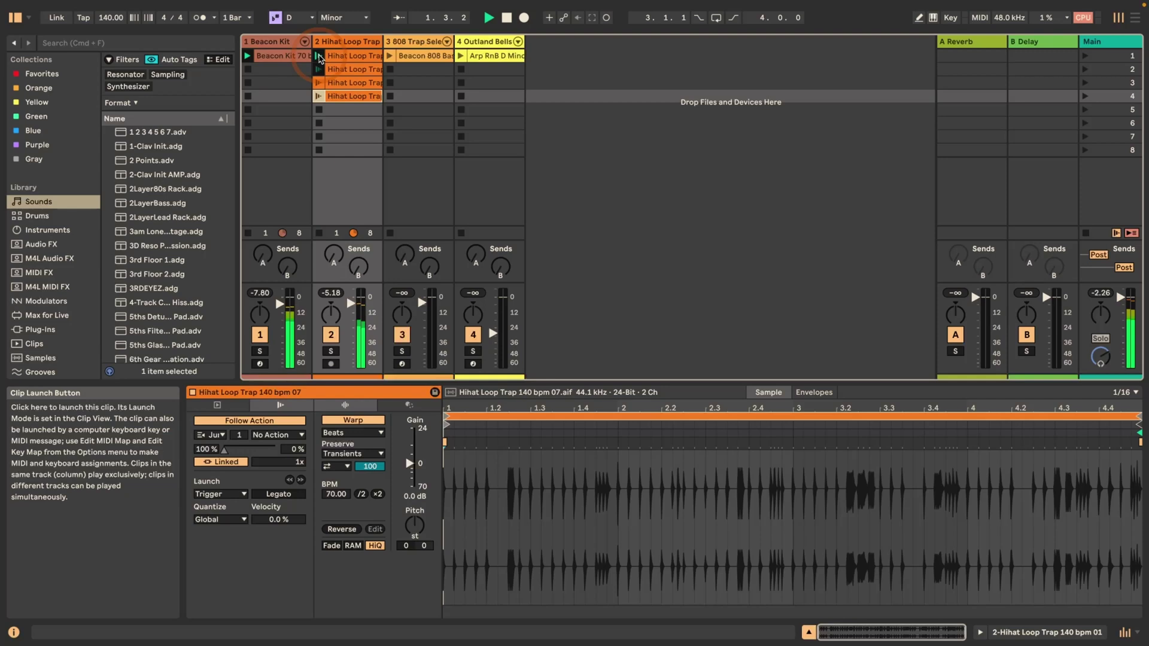